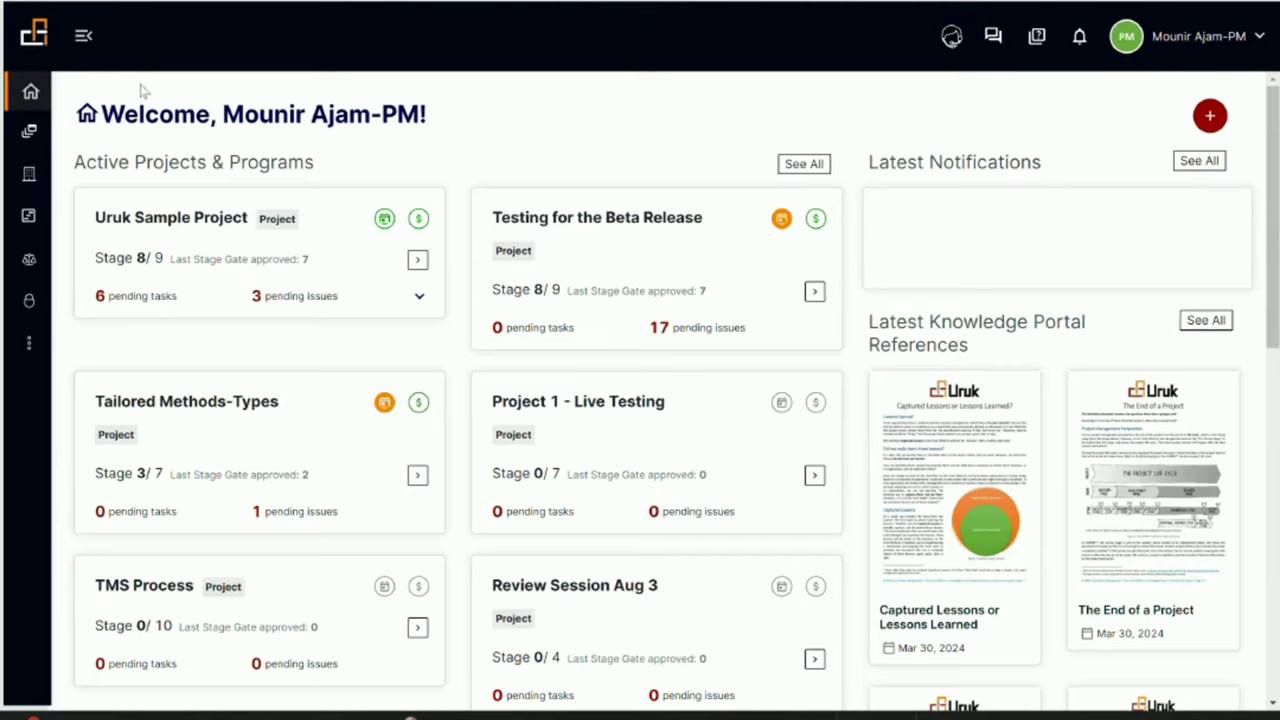
Step: Expand the sidebar and show the Portfolio Management submenu options
click(32, 92)
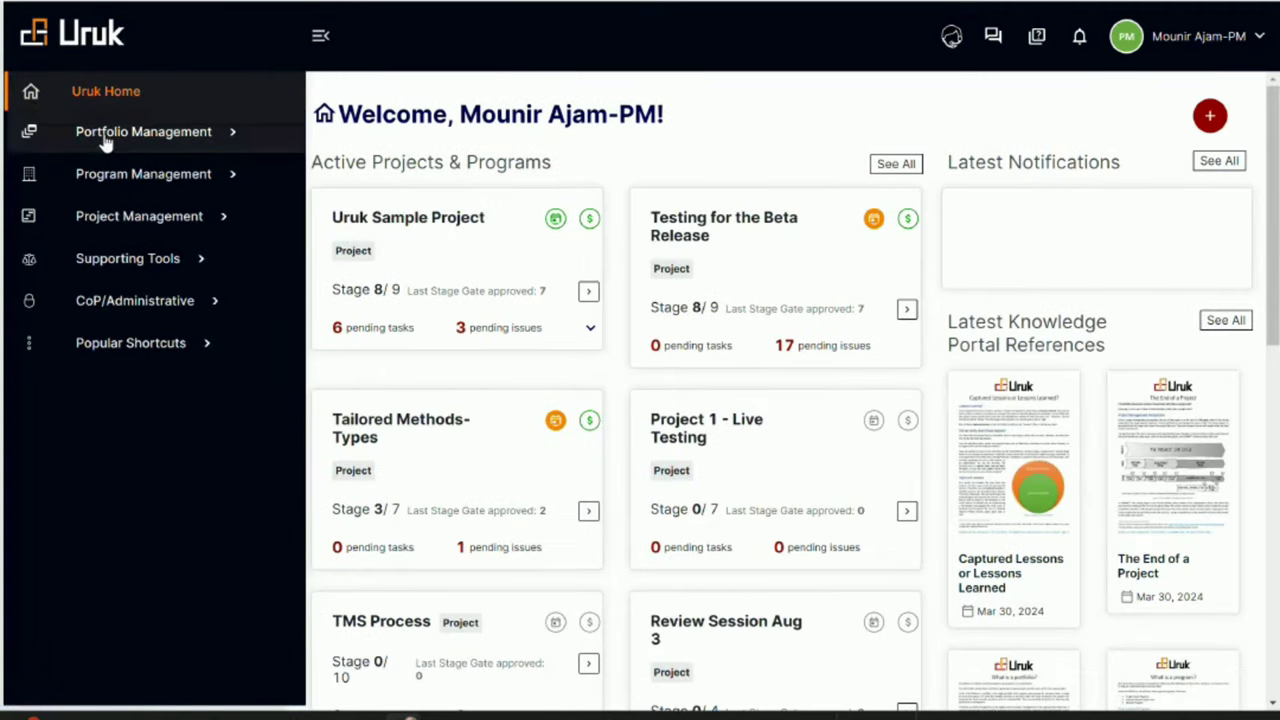
click(105, 140)
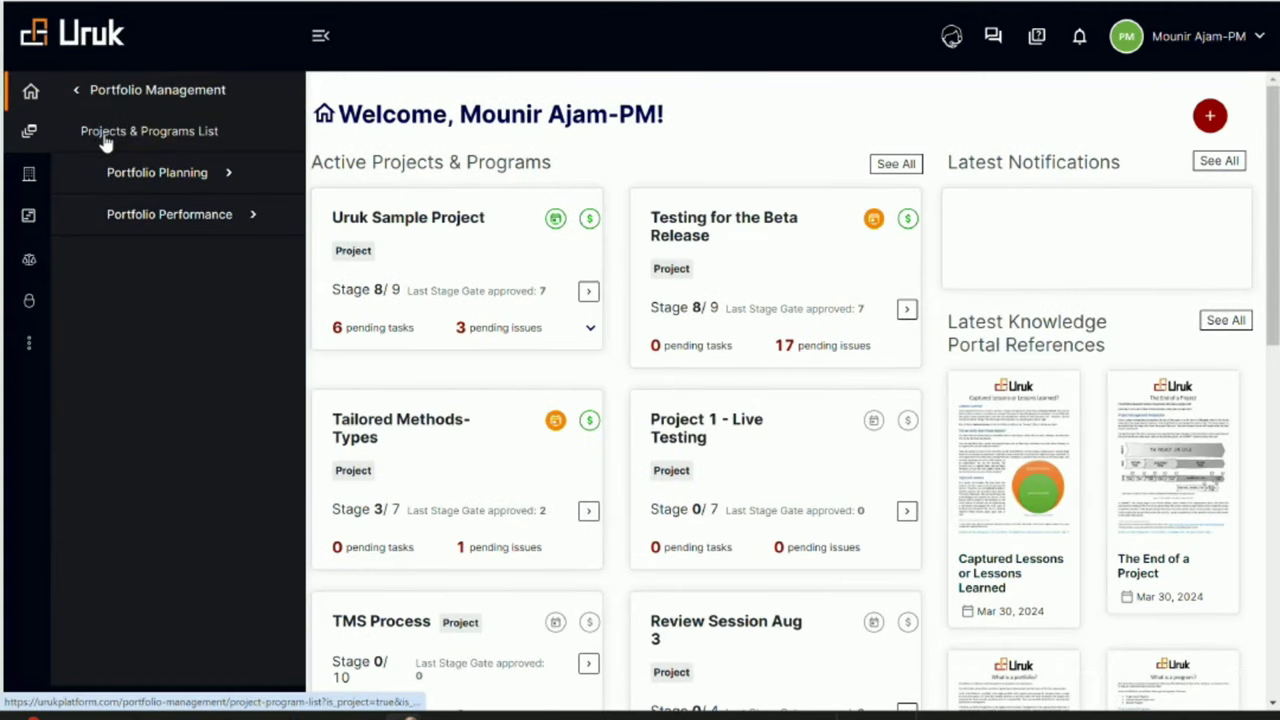
Step: Open Projects & Programs List and collapse the sidebar so the 30-item table fills the page
click(172, 138)
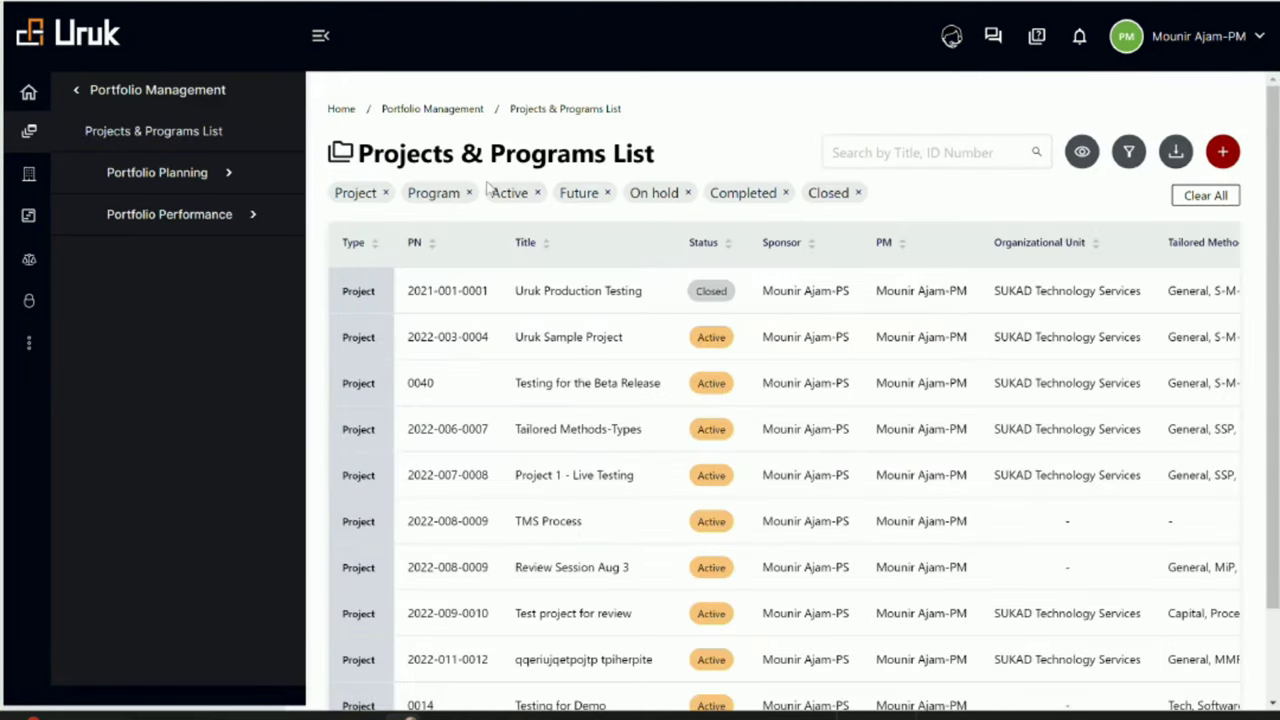
click(320, 38)
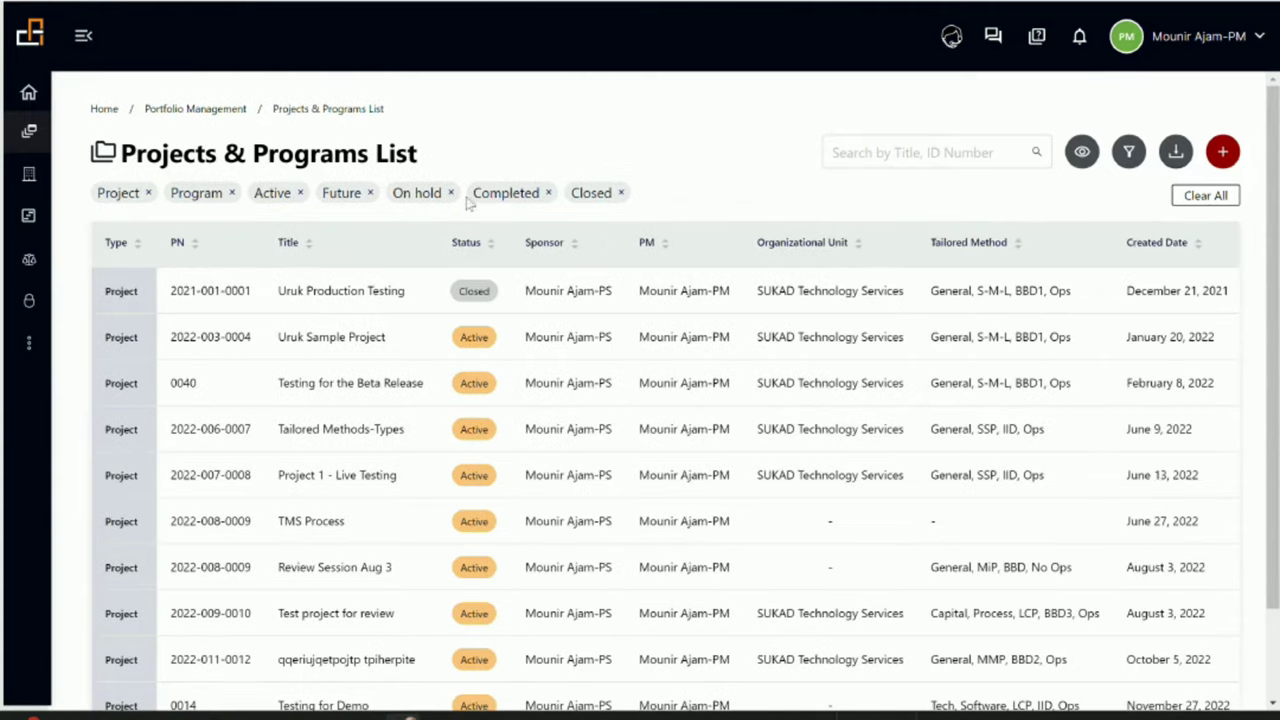
scroll(460, 205, down, 1)
scroll(465, 210, up, 1)
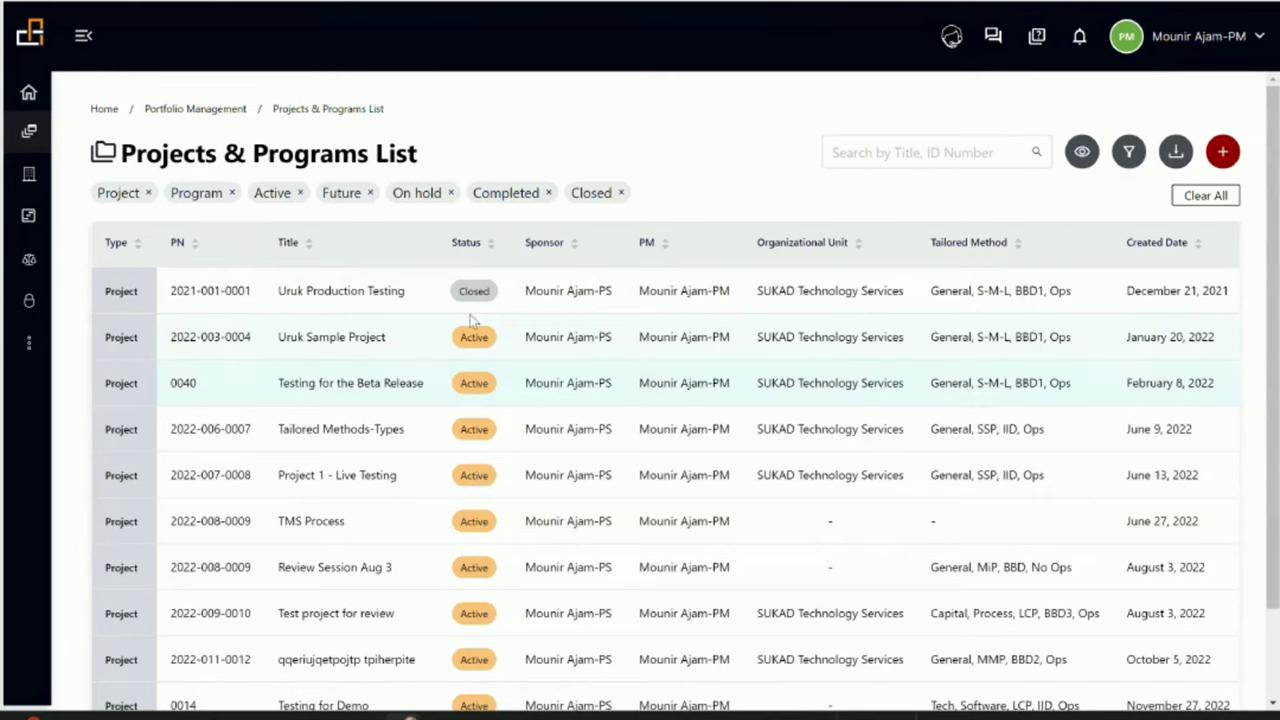
scroll(505, 365, down, 1)
scroll(515, 343, up, 1)
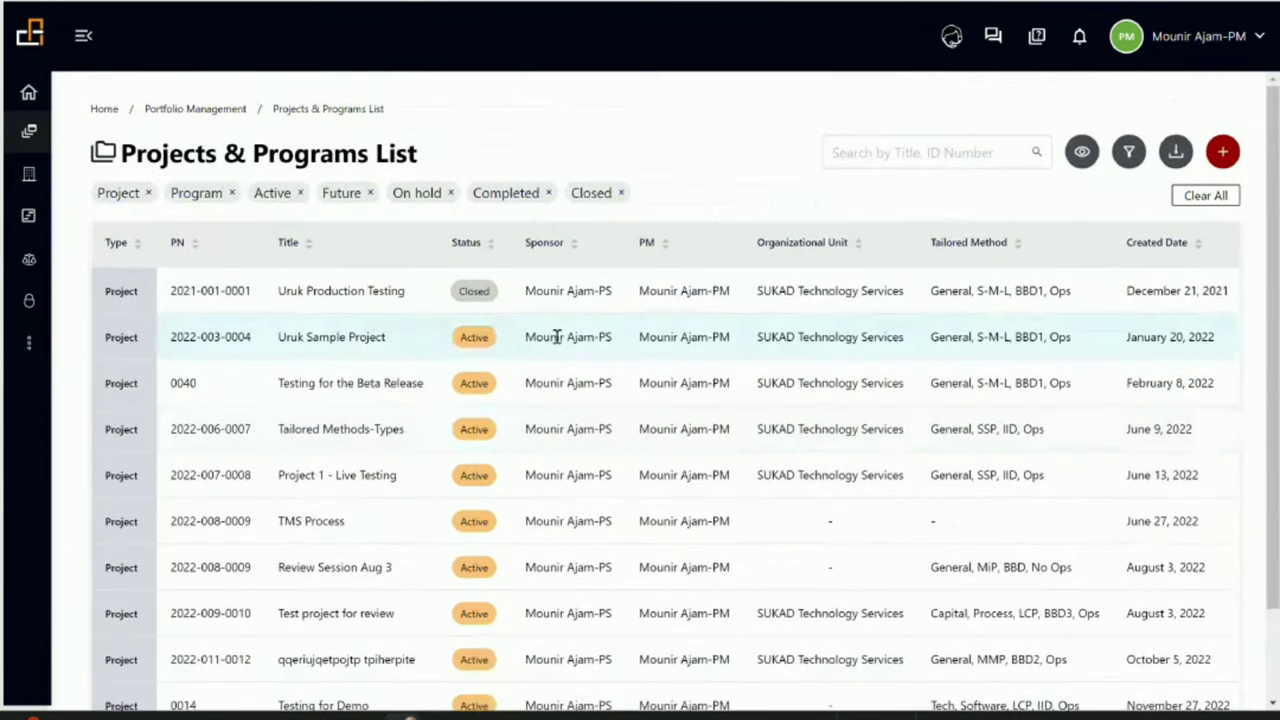
scroll(557, 336, down, 1)
scroll(557, 336, up, 1)
scroll(466, 304, down, 1)
scroll(465, 302, up, 1)
scroll(512, 330, down, 1)
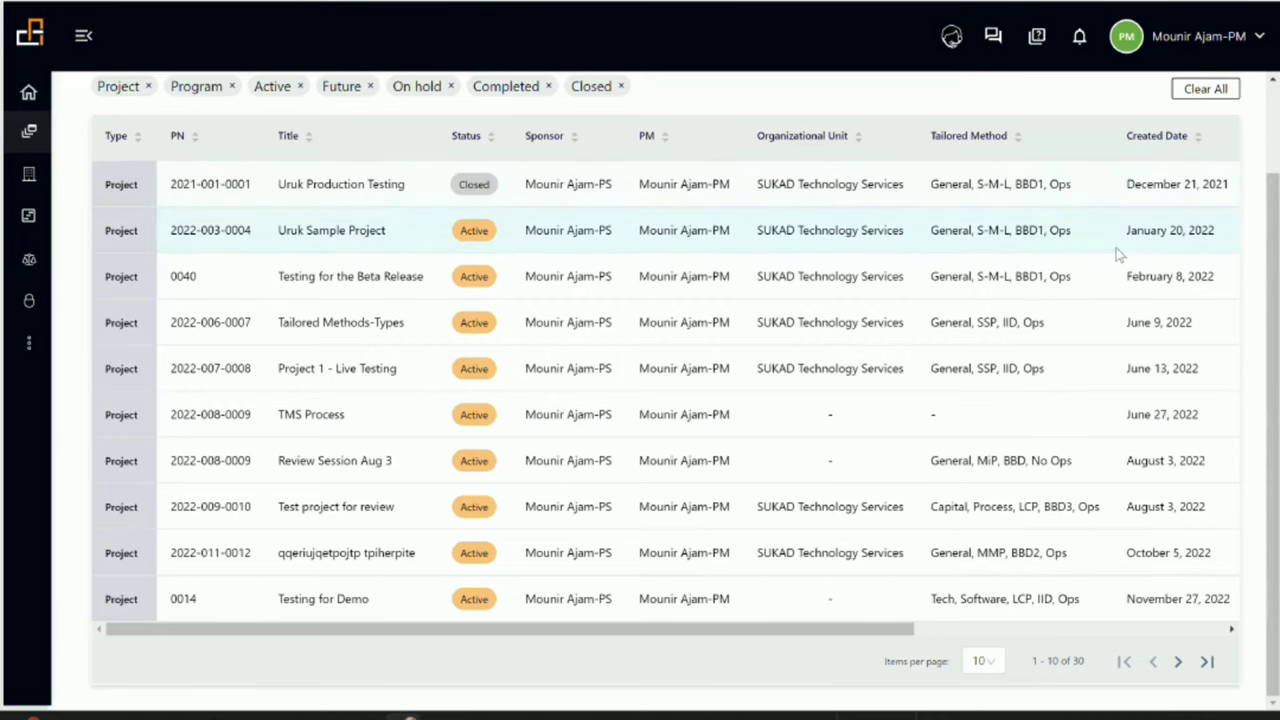
drag(785, 631, 1099, 610)
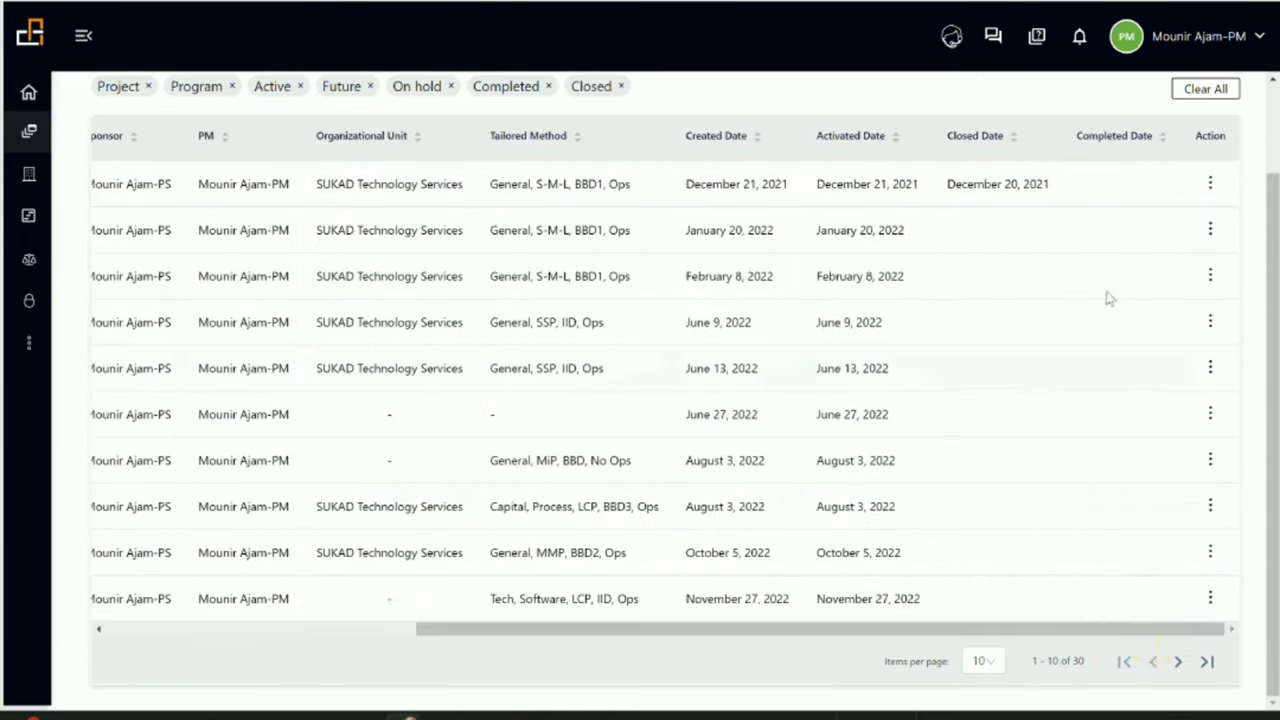
click(1211, 182)
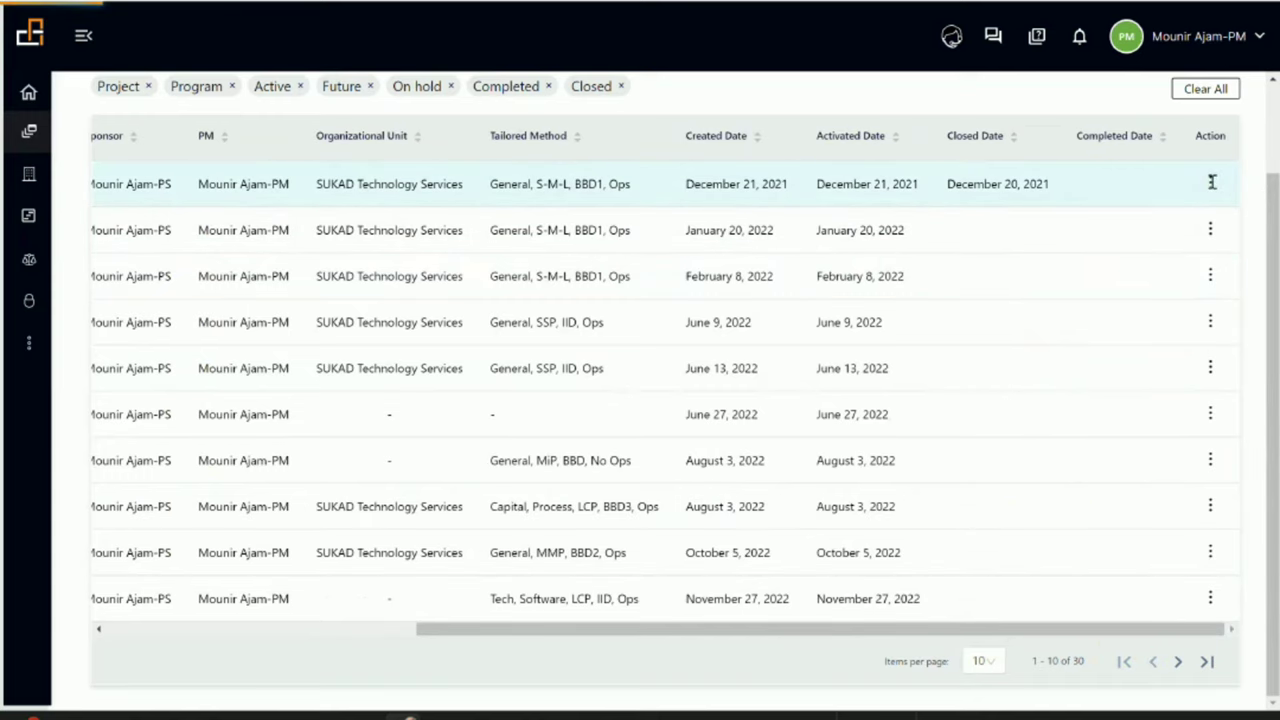
click(1209, 181)
click(1211, 229)
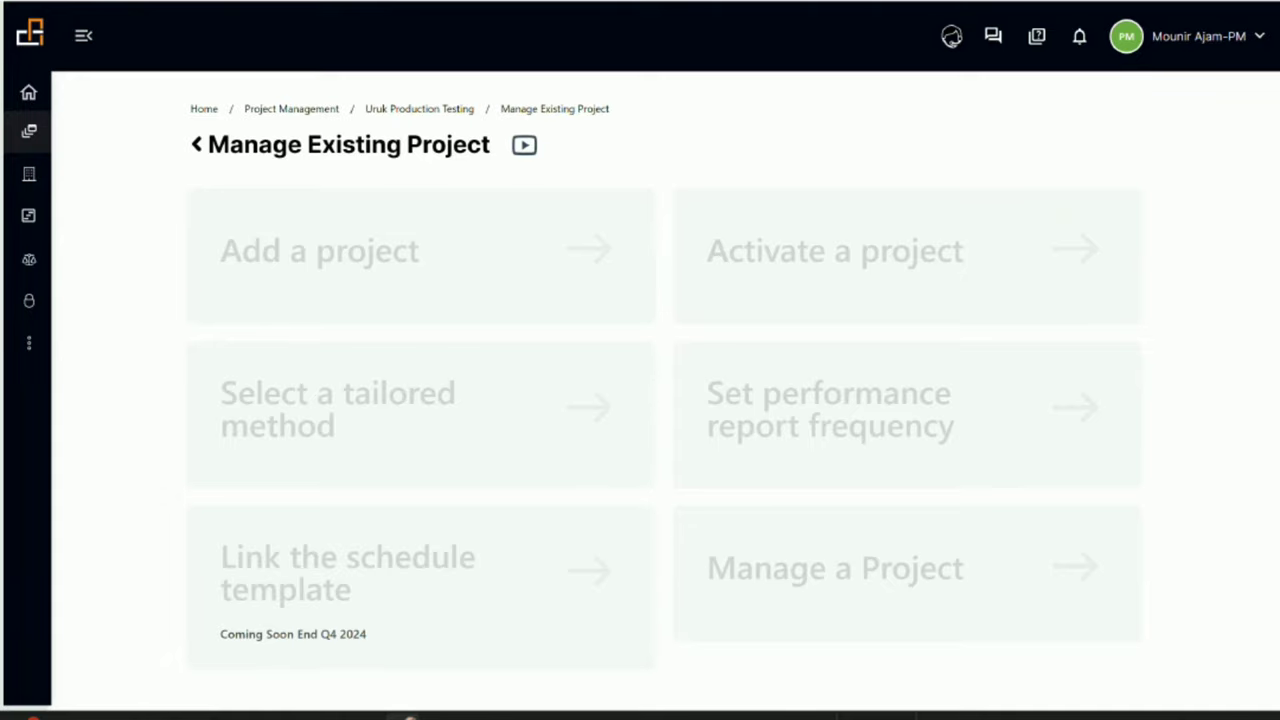
click(1022, 242)
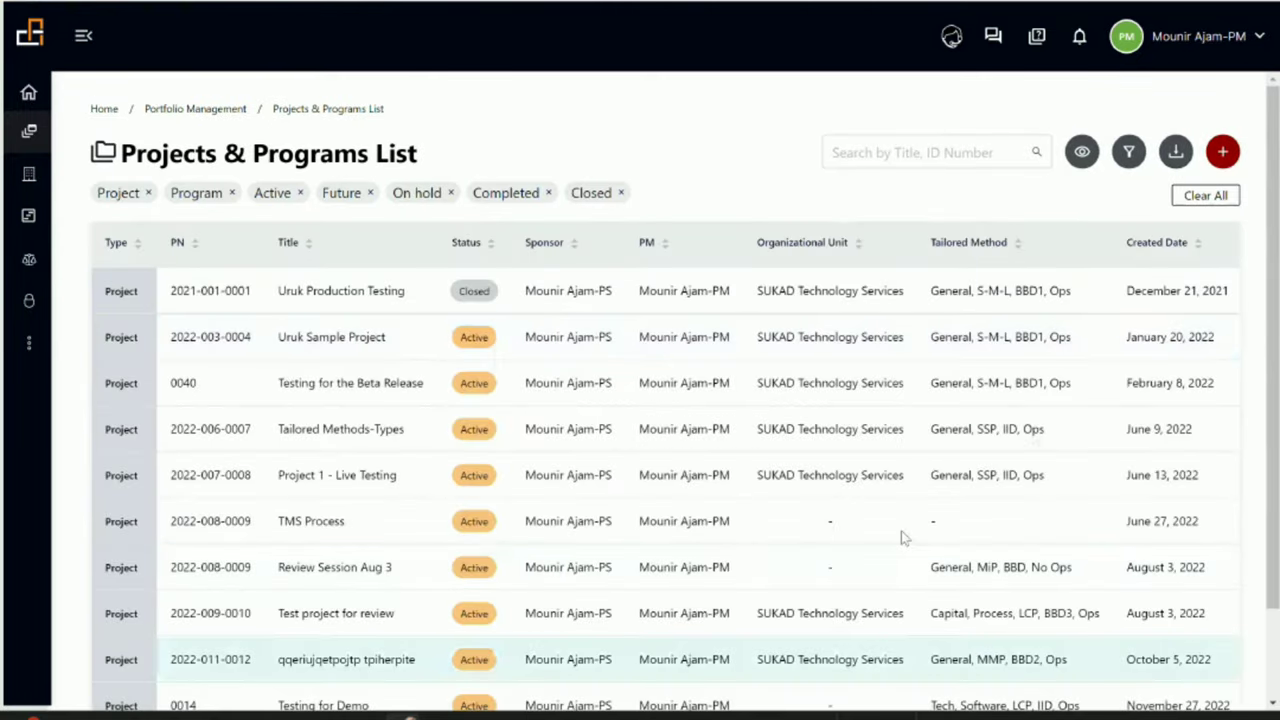
scroll(901, 530, down, 2)
drag(850, 627, 1225, 592)
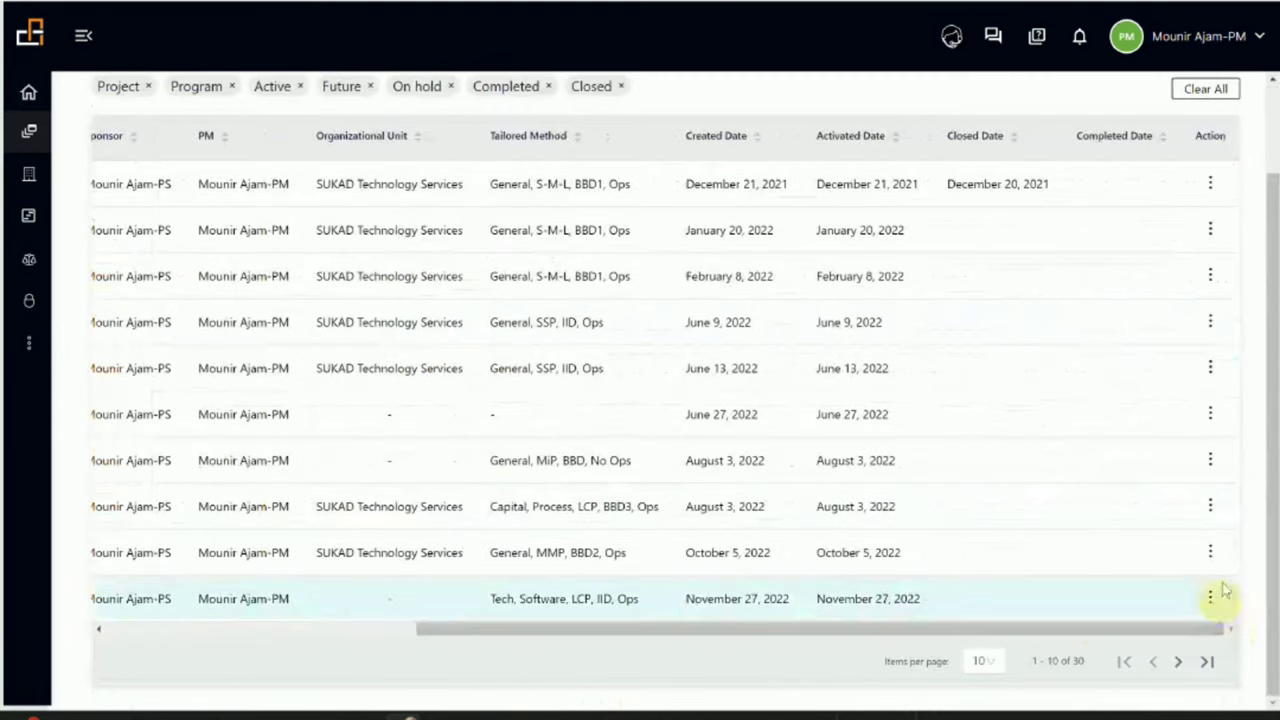
click(1210, 506)
right_click(1211, 508)
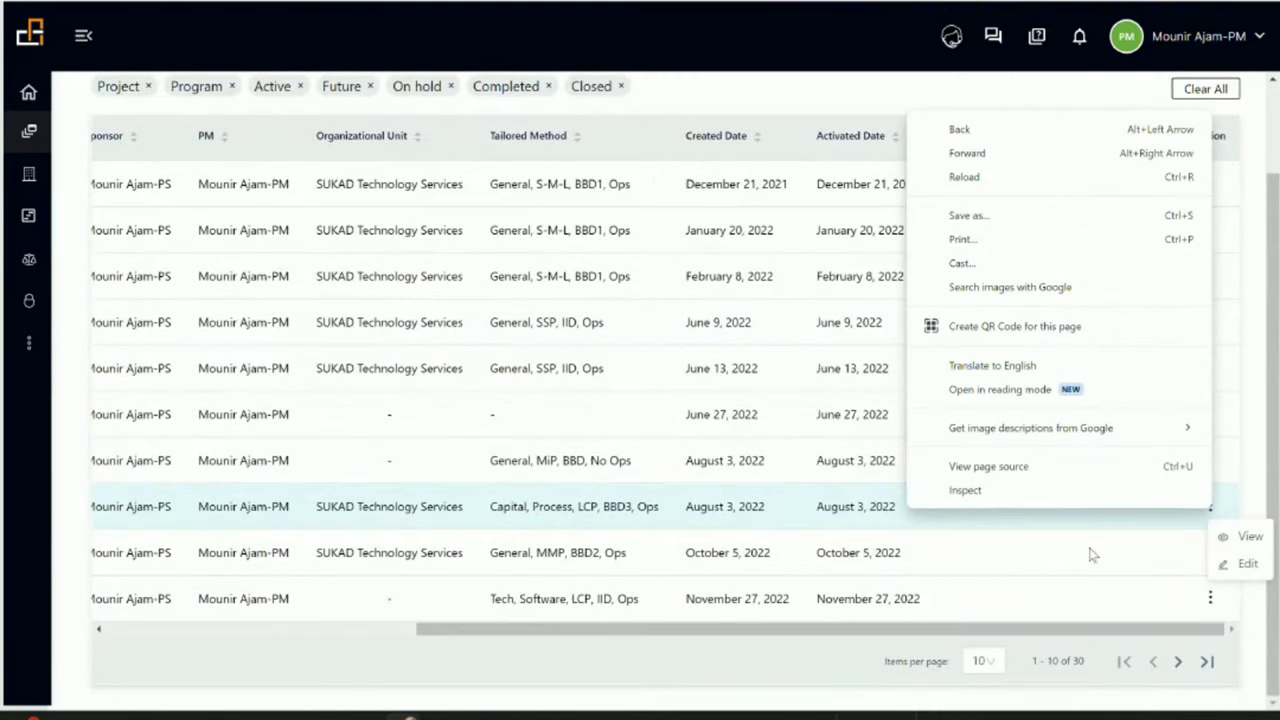
drag(613, 627, 471, 630)
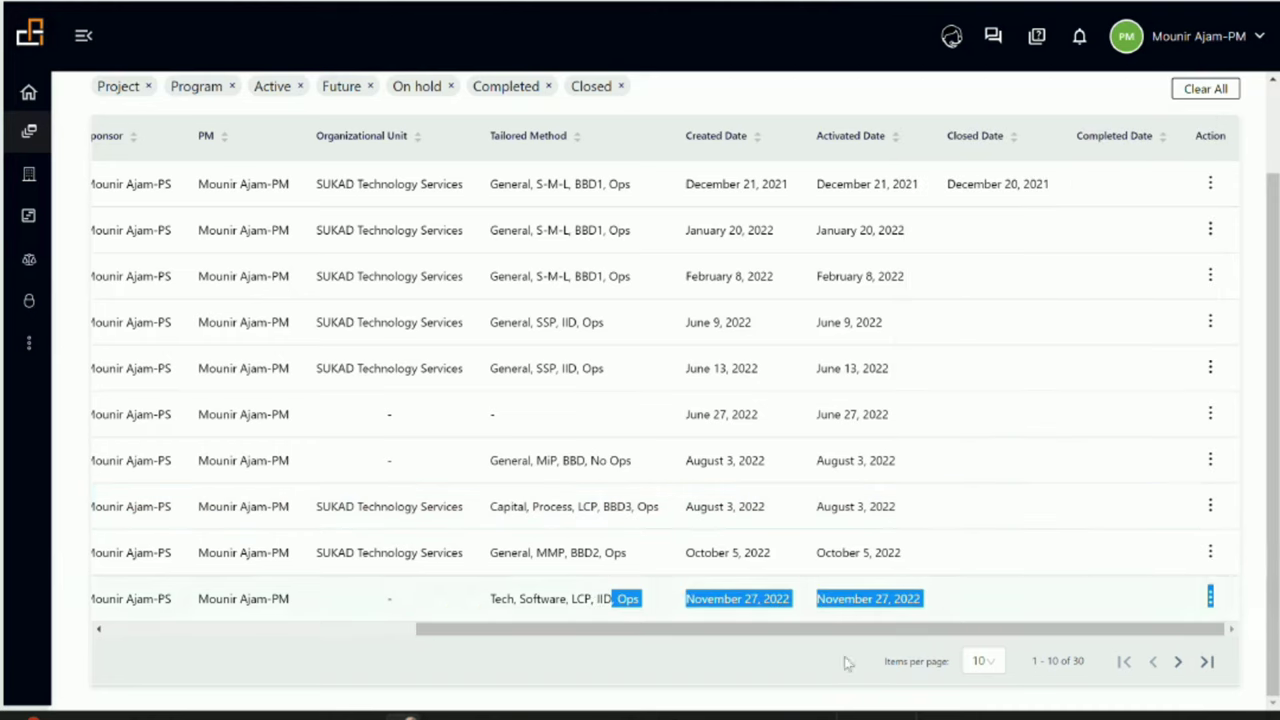
click(983, 661)
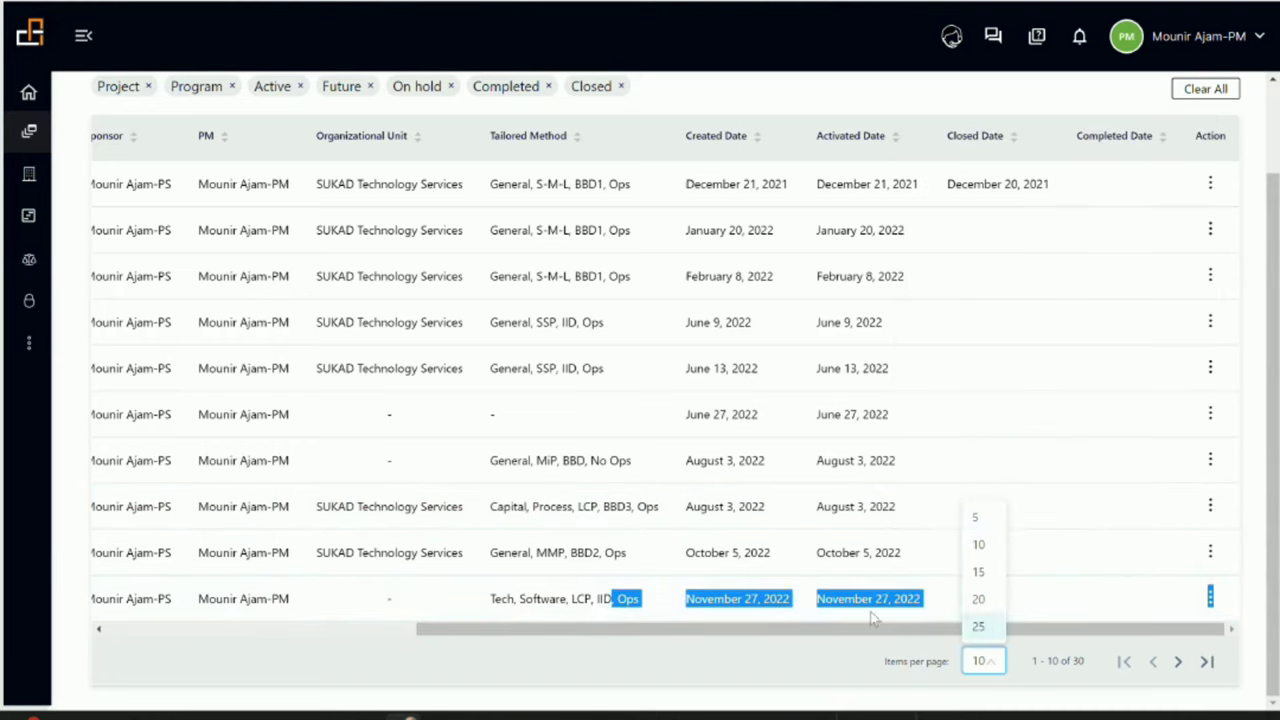
click(970, 105)
click(1205, 88)
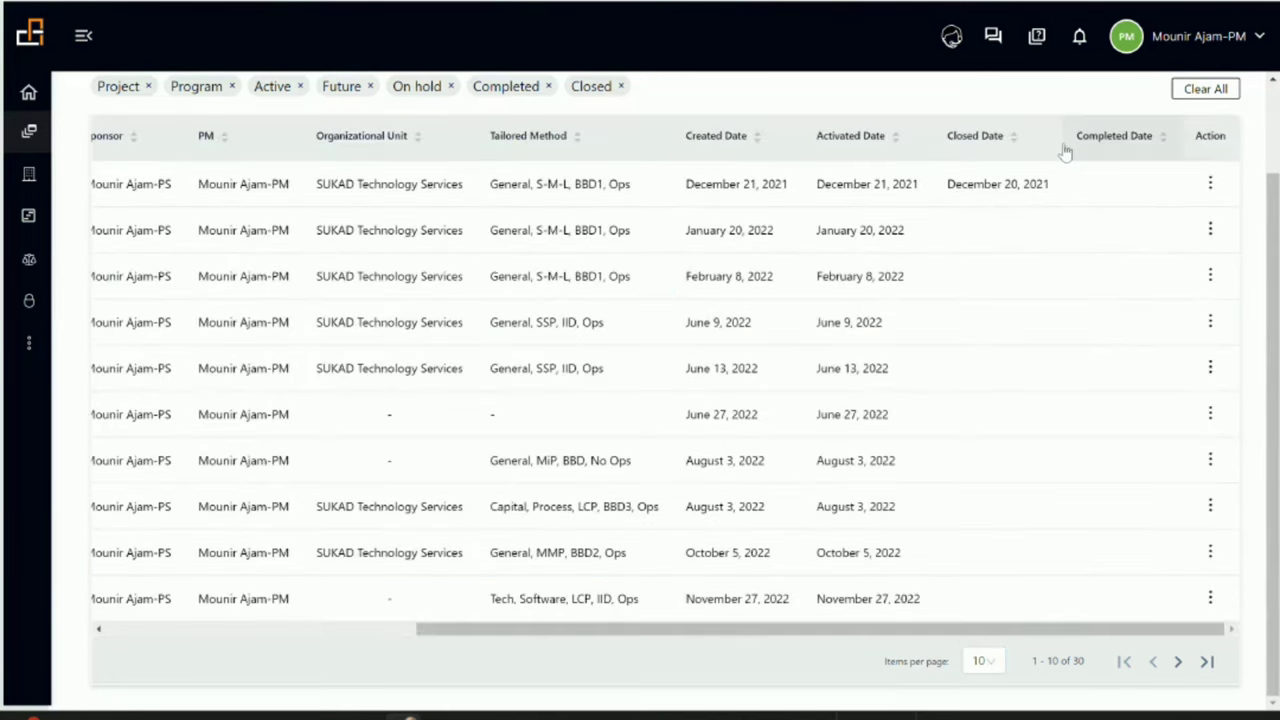
scroll(1065, 150, up, 2)
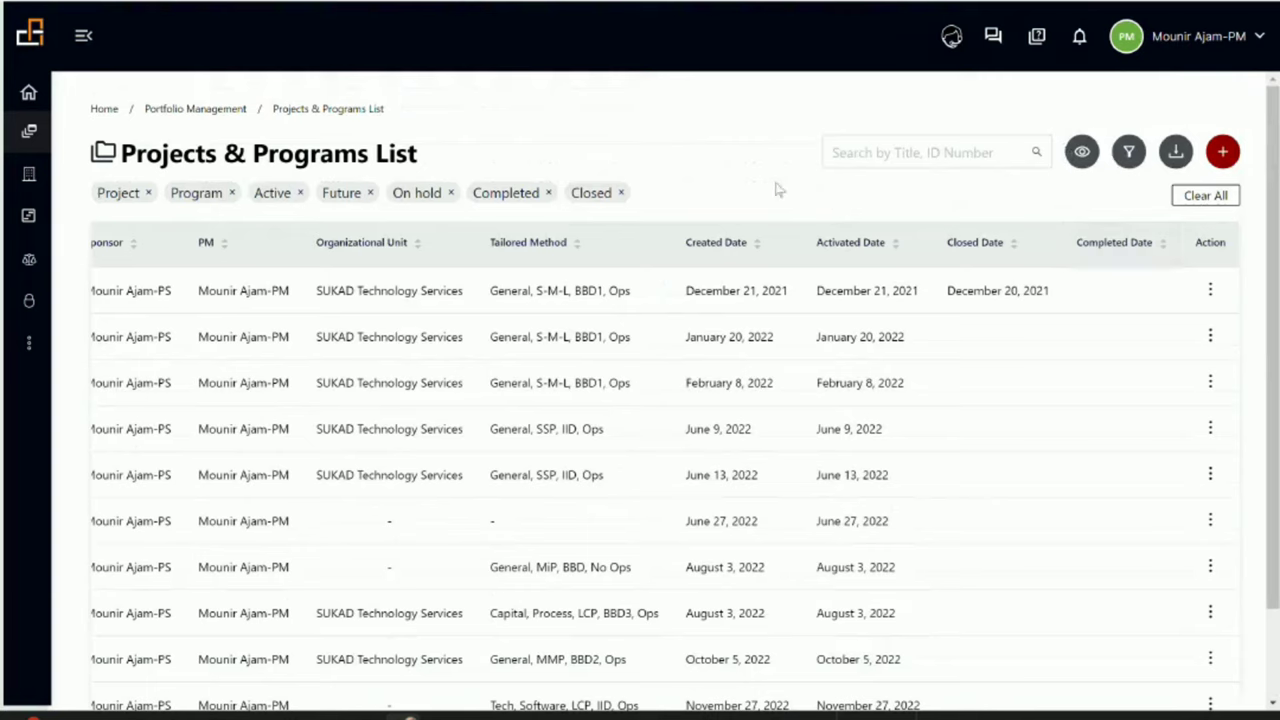
Step: Filter the list to Type Programs only, leaving three programs: two Active, one Closed
click(1081, 155)
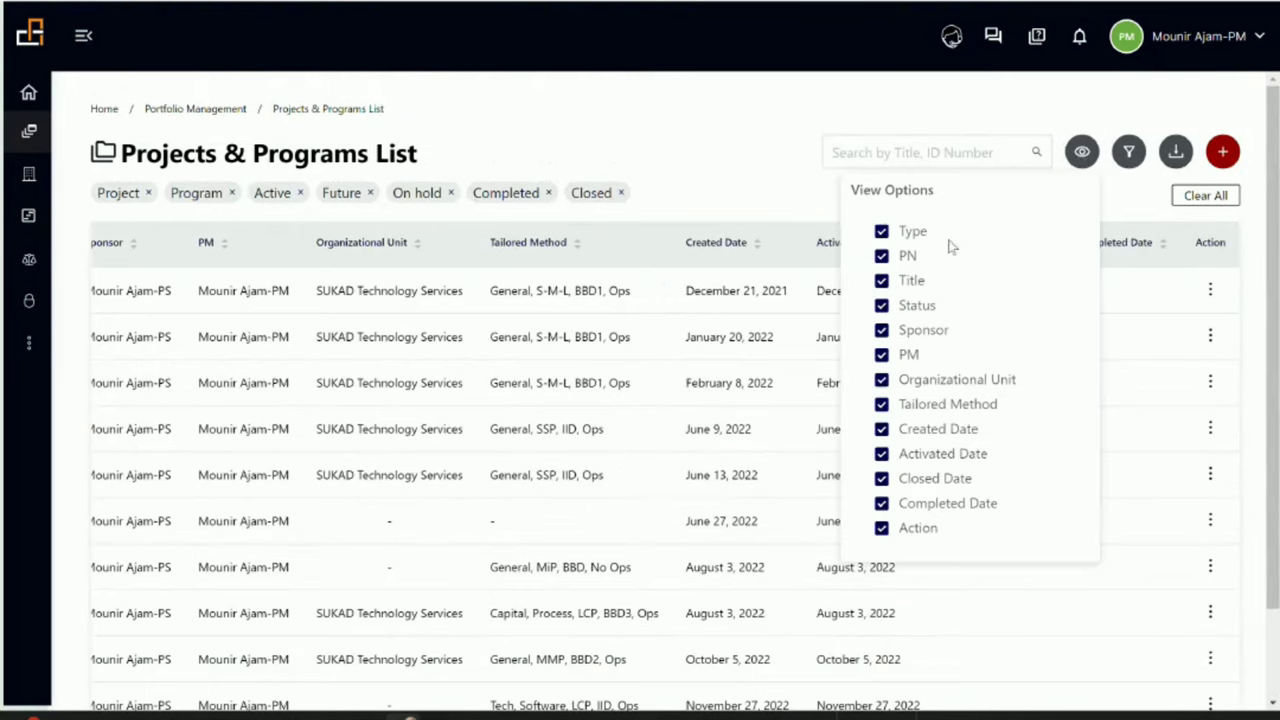
click(1128, 153)
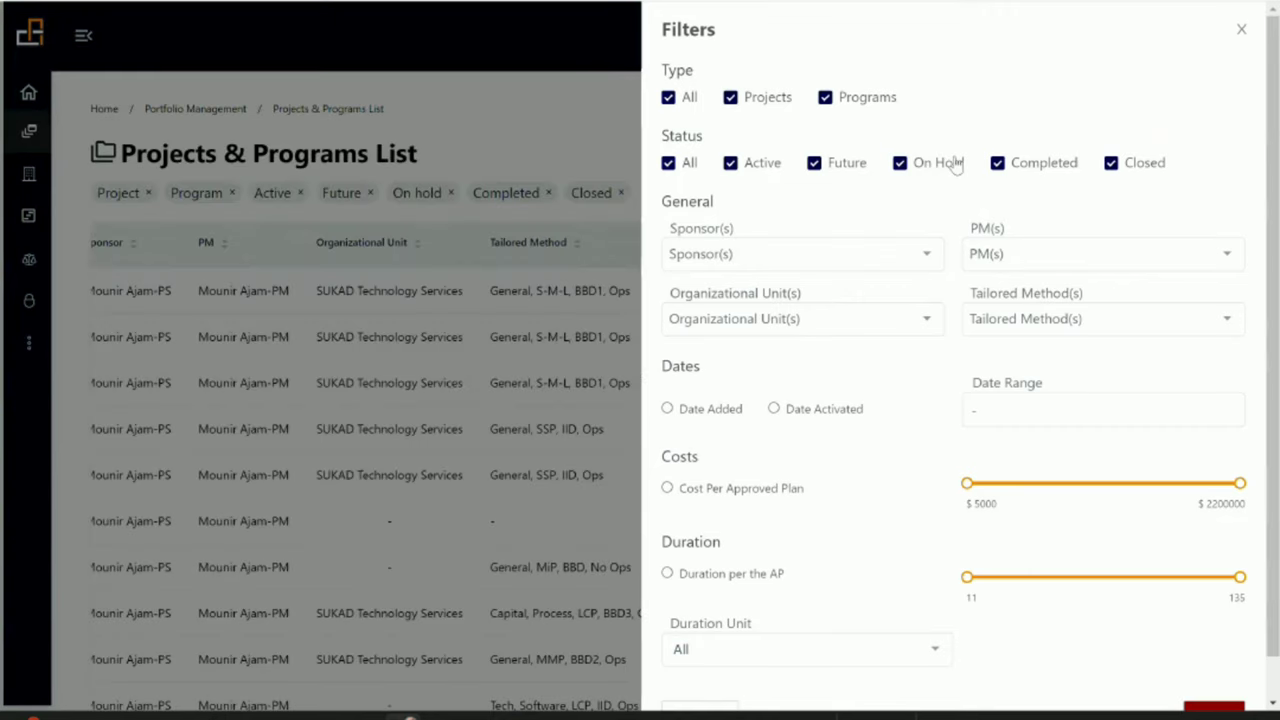
click(679, 104)
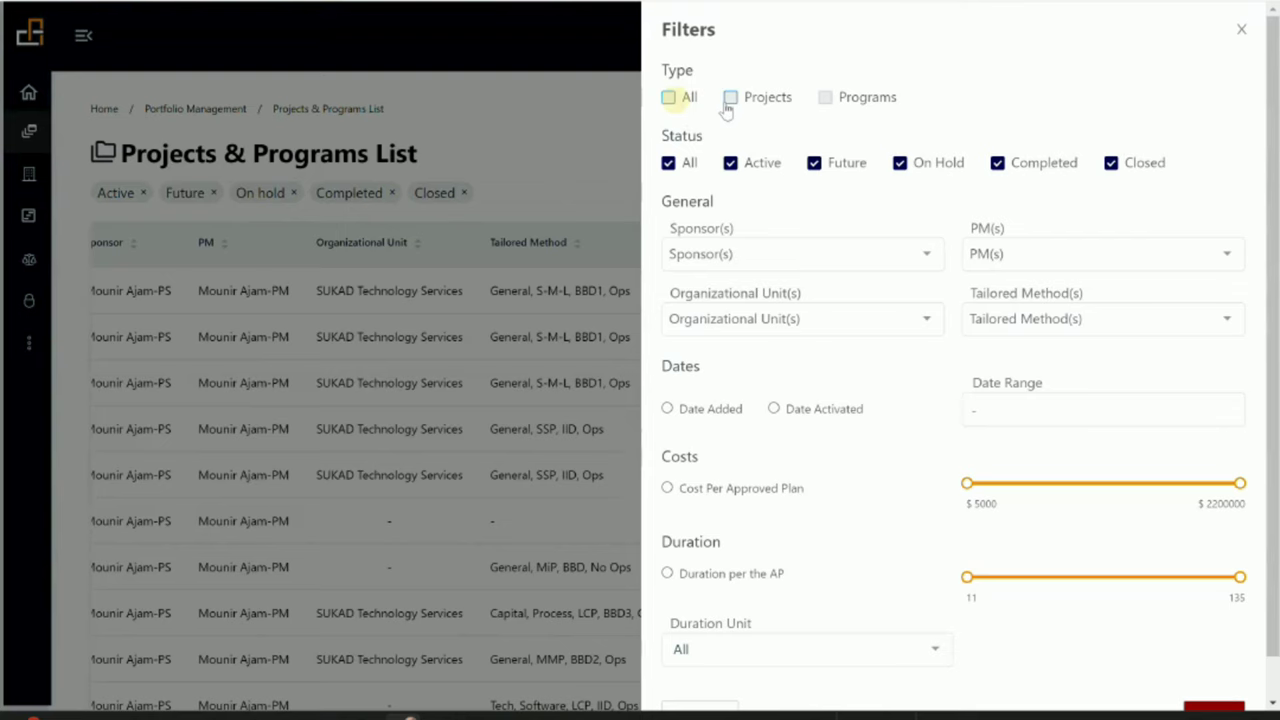
click(824, 104)
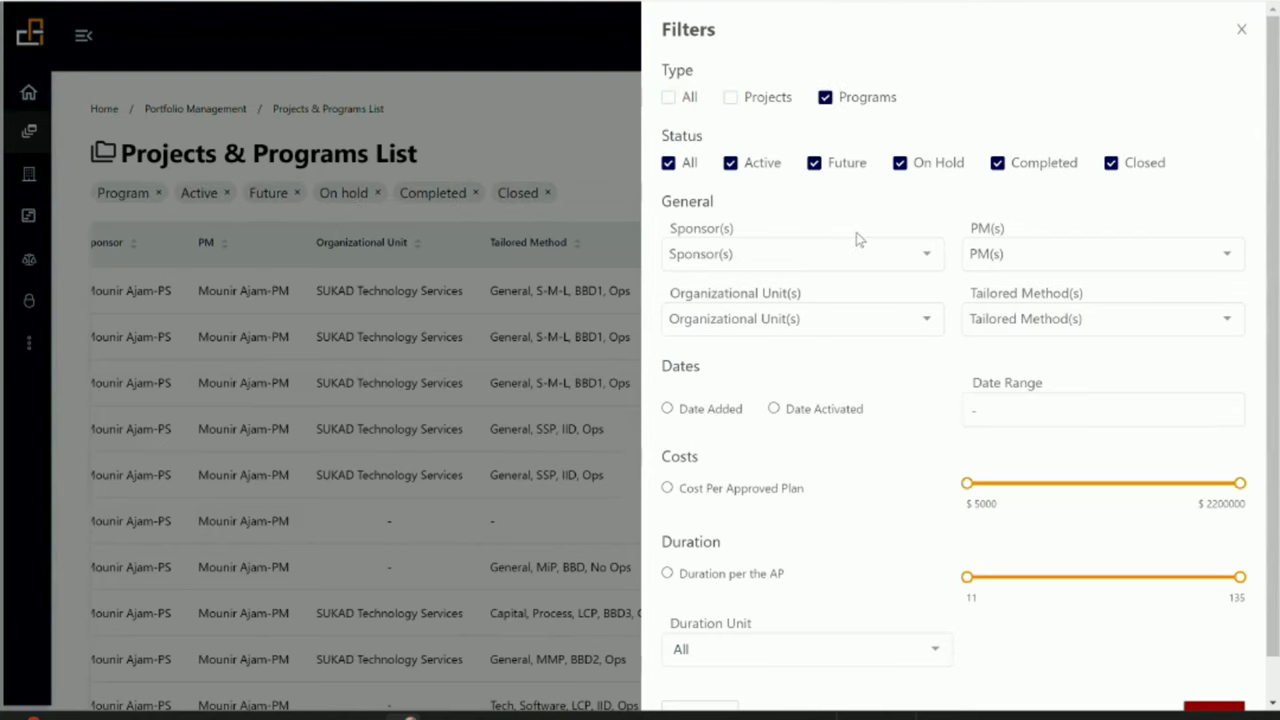
scroll(984, 370, down, 1)
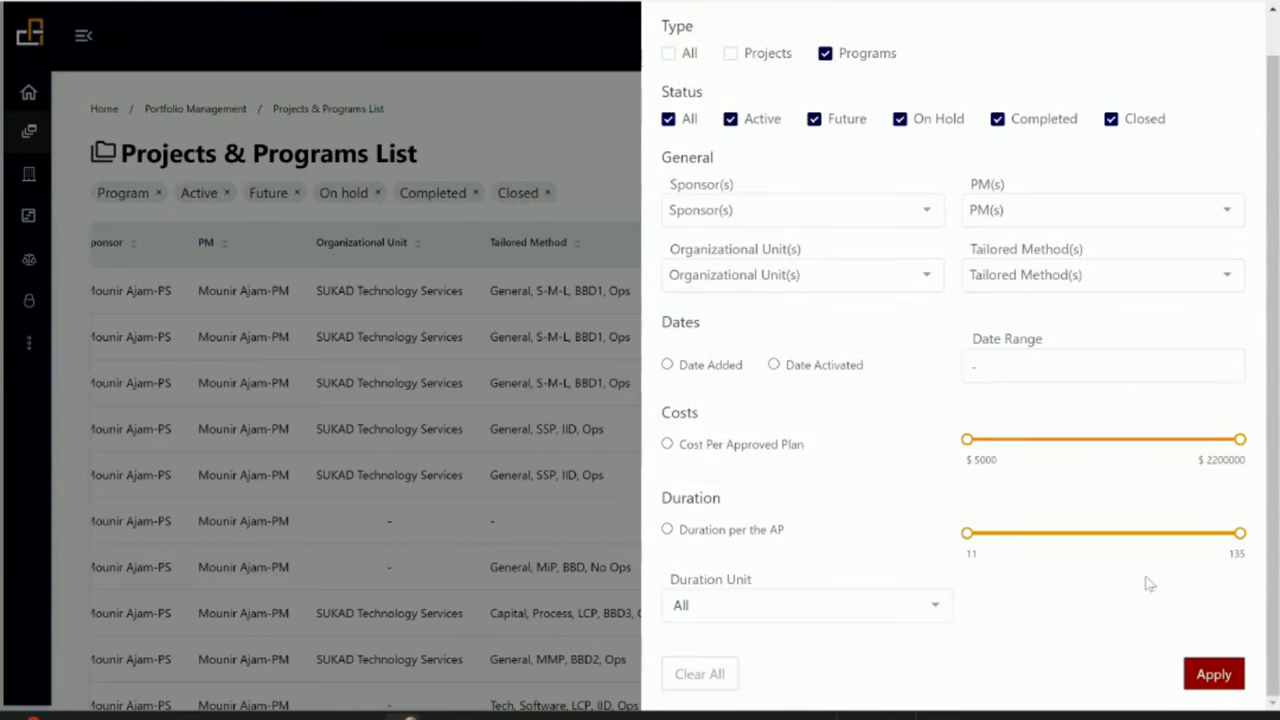
click(1205, 672)
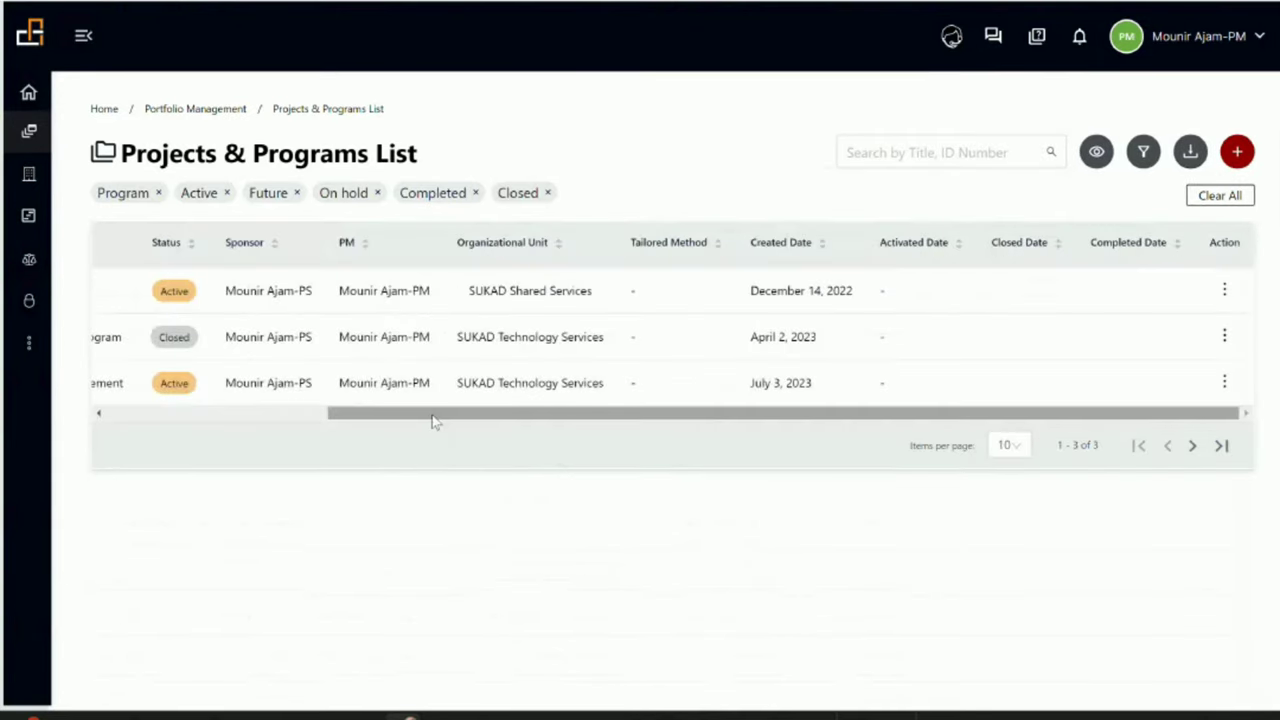
drag(432, 421, 163, 420)
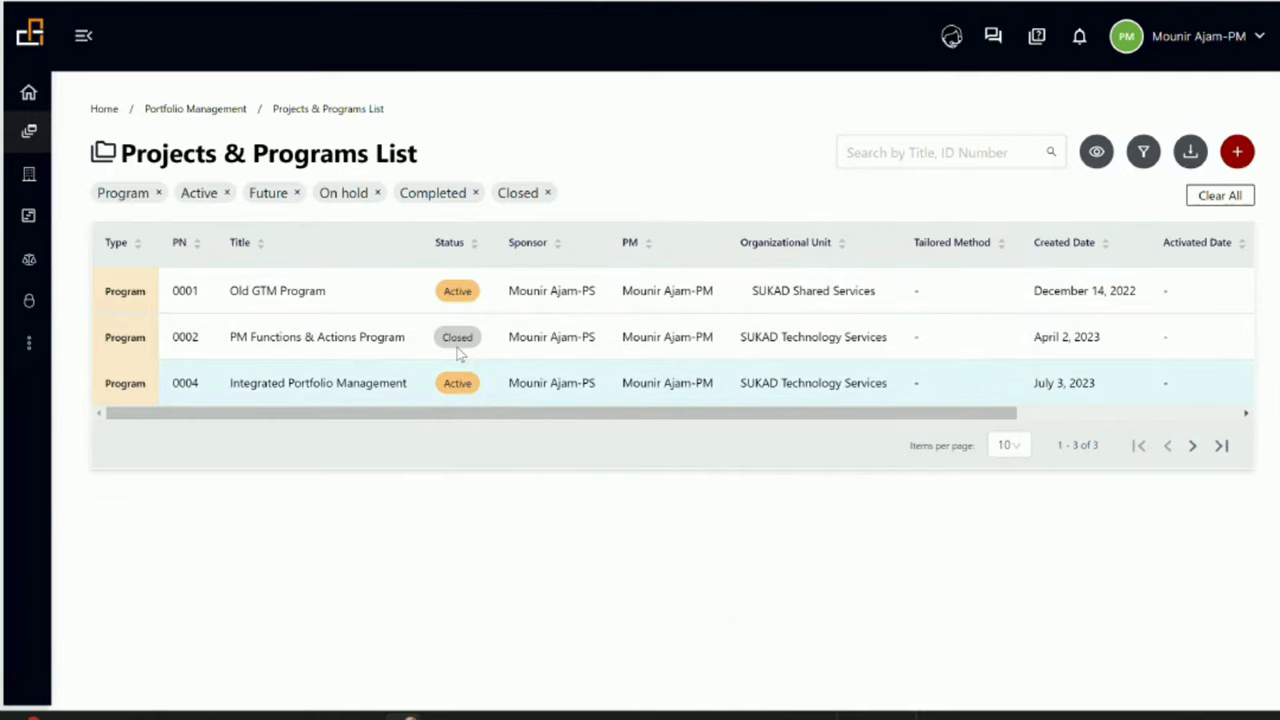
Step: Reopen Filters and set Type back to All, covering both projects and programs
click(1146, 156)
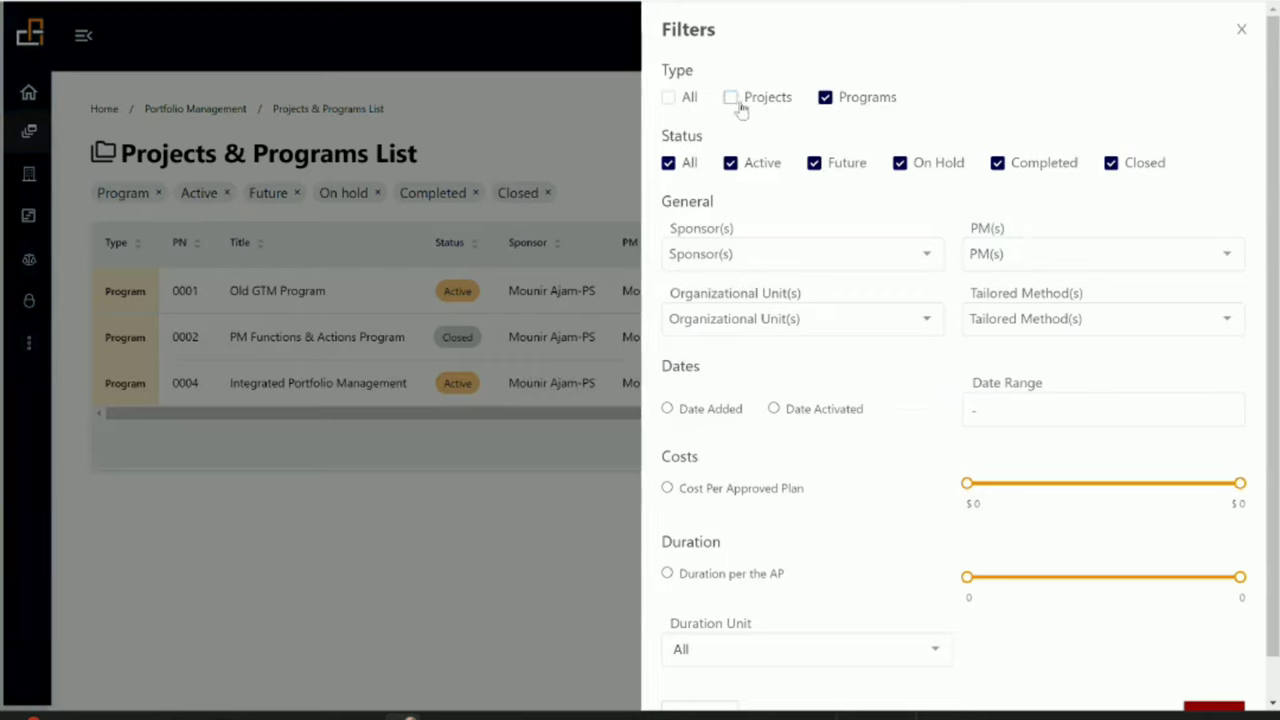
click(738, 100)
click(825, 97)
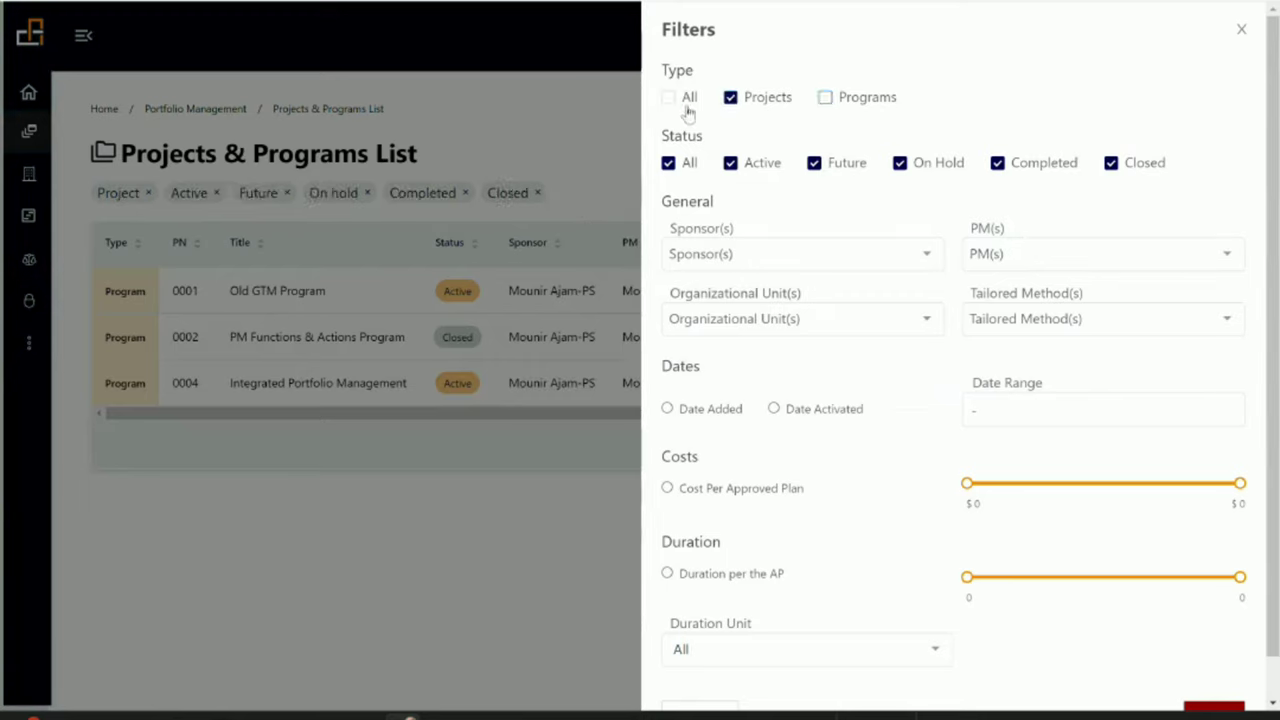
click(674, 99)
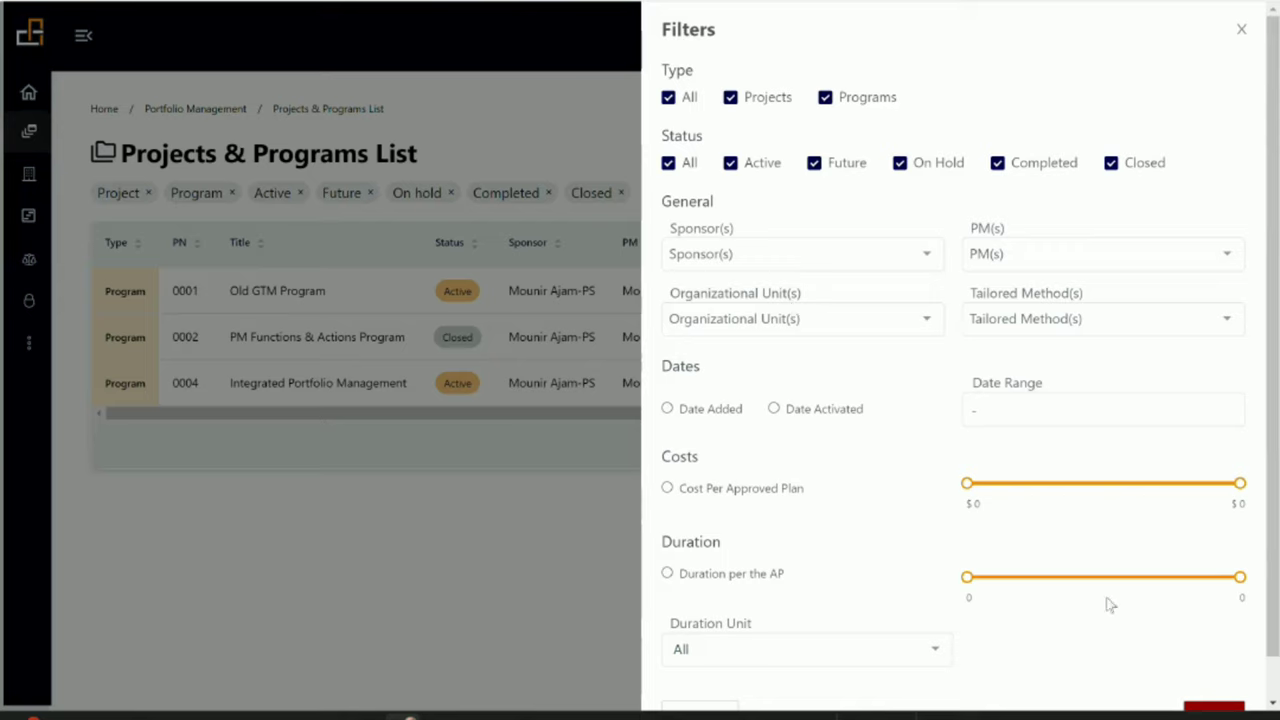
scroll(842, 455, down, 1)
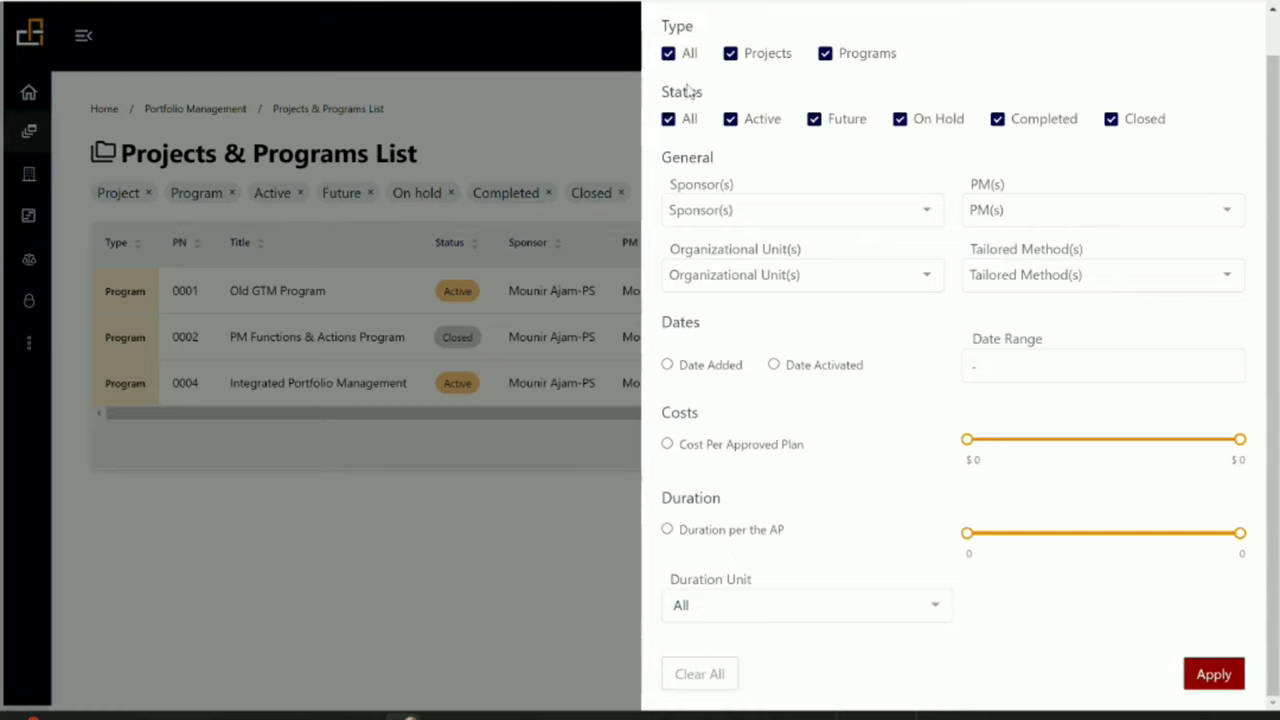
Step: Apply the all-types filter so all 30 projects and programs are listed, then view the add-new options
click(1199, 674)
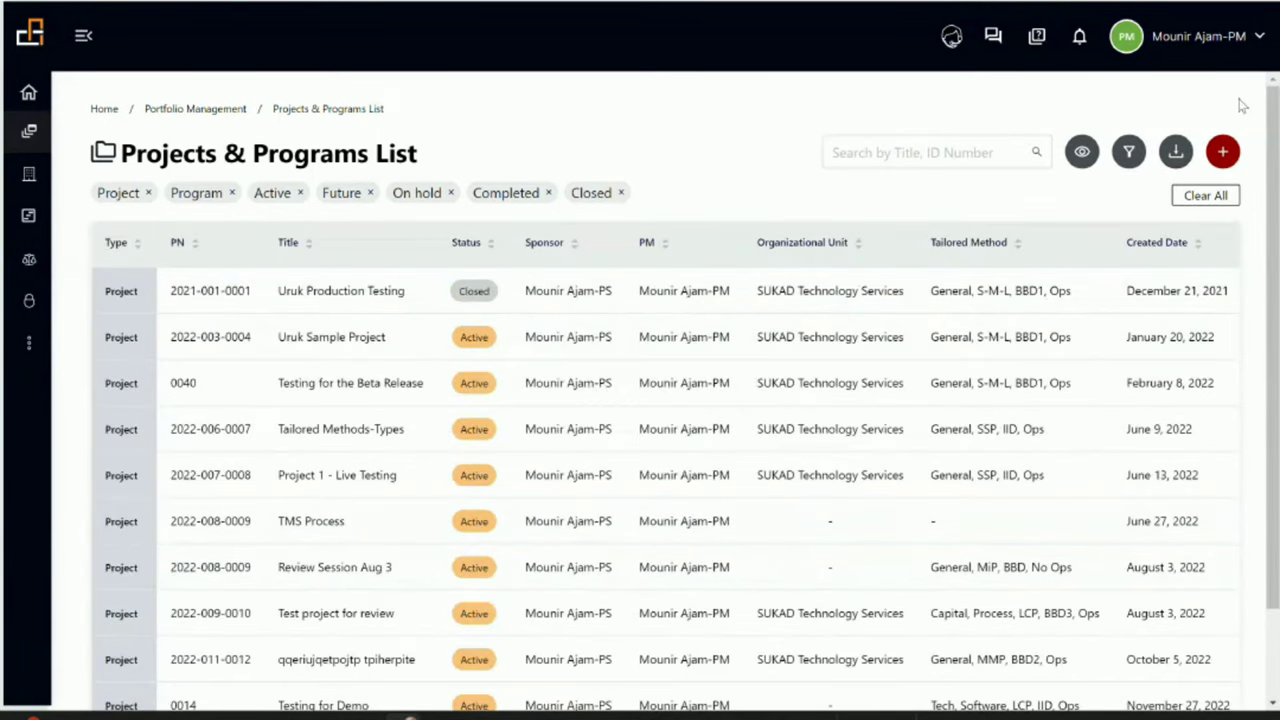
click(1223, 151)
scroll(732, 160, down, 1)
scroll(730, 163, down, 1)
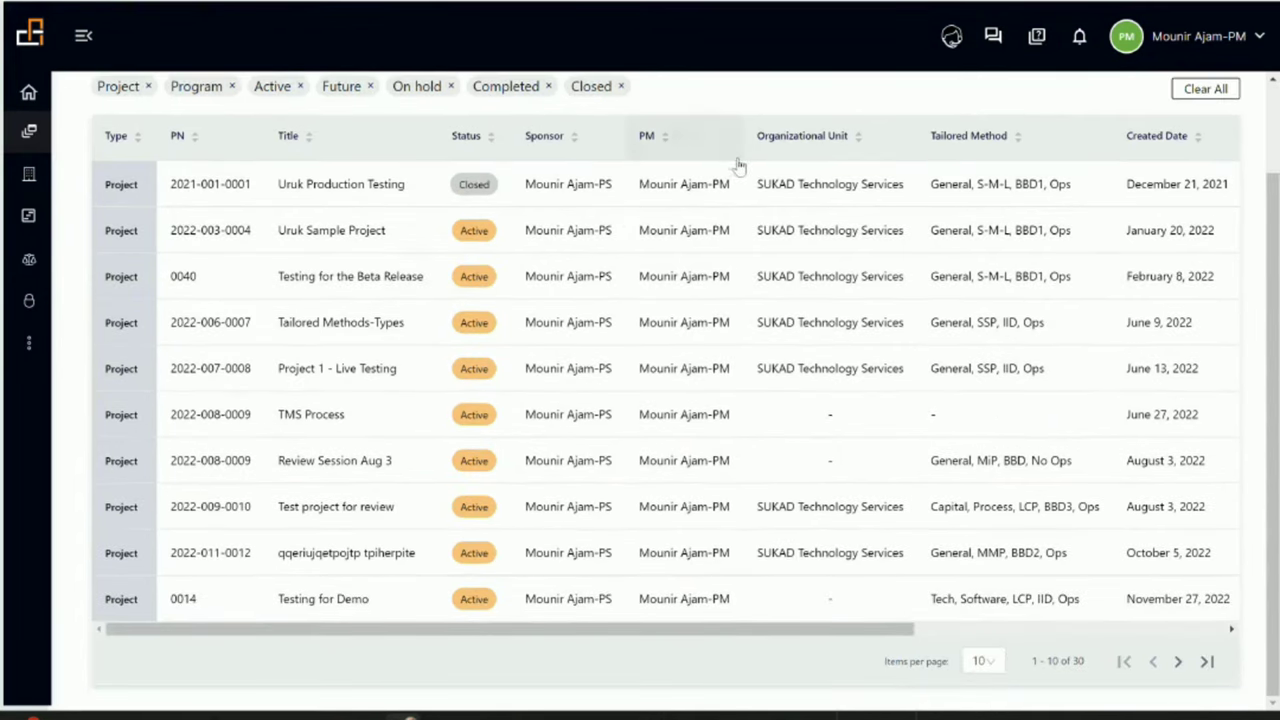